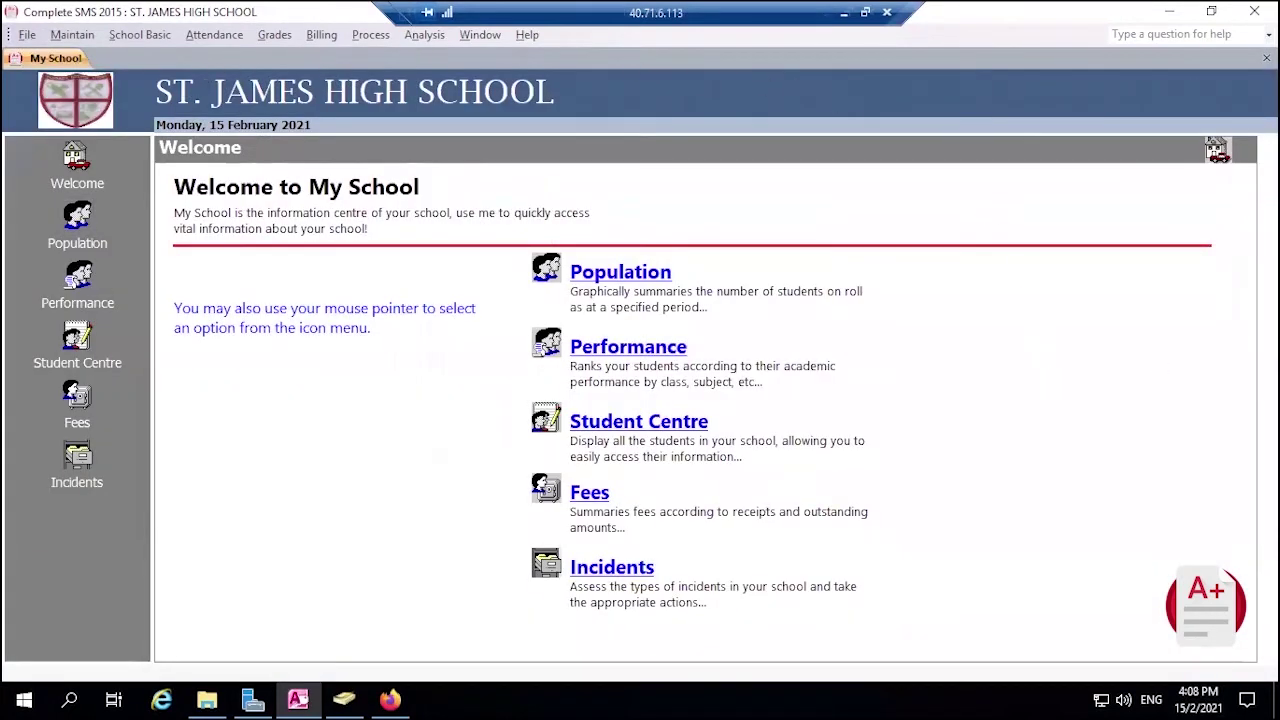
# Preview a single student's report card from Grades > Student's Report Cards, then close the preview
pyautogui.click(1266, 57)
pyautogui.click(280, 35)
pyautogui.click(164, 104)
pyautogui.click(446, 247)
pyautogui.click(758, 550)
pyautogui.click(696, 449)
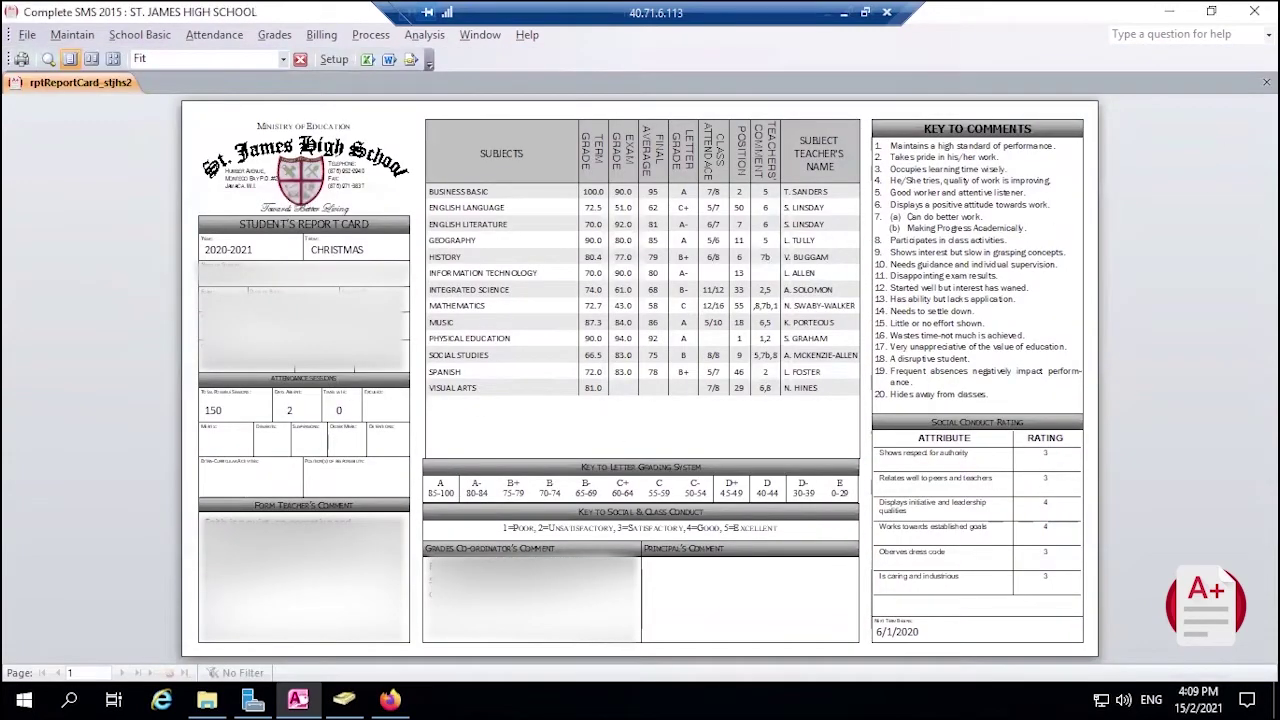
pyautogui.click(1266, 82)
# Open the student's record from School Basic > Students Record by searching their name
pyautogui.click(827, 550)
pyautogui.click(134, 38)
pyautogui.click(90, 86)
pyautogui.doubleClick(588, 134)
# Enter the student's e-mail address in the web access account under Other
pyautogui.click(845, 320)
pyautogui.click(658, 372)
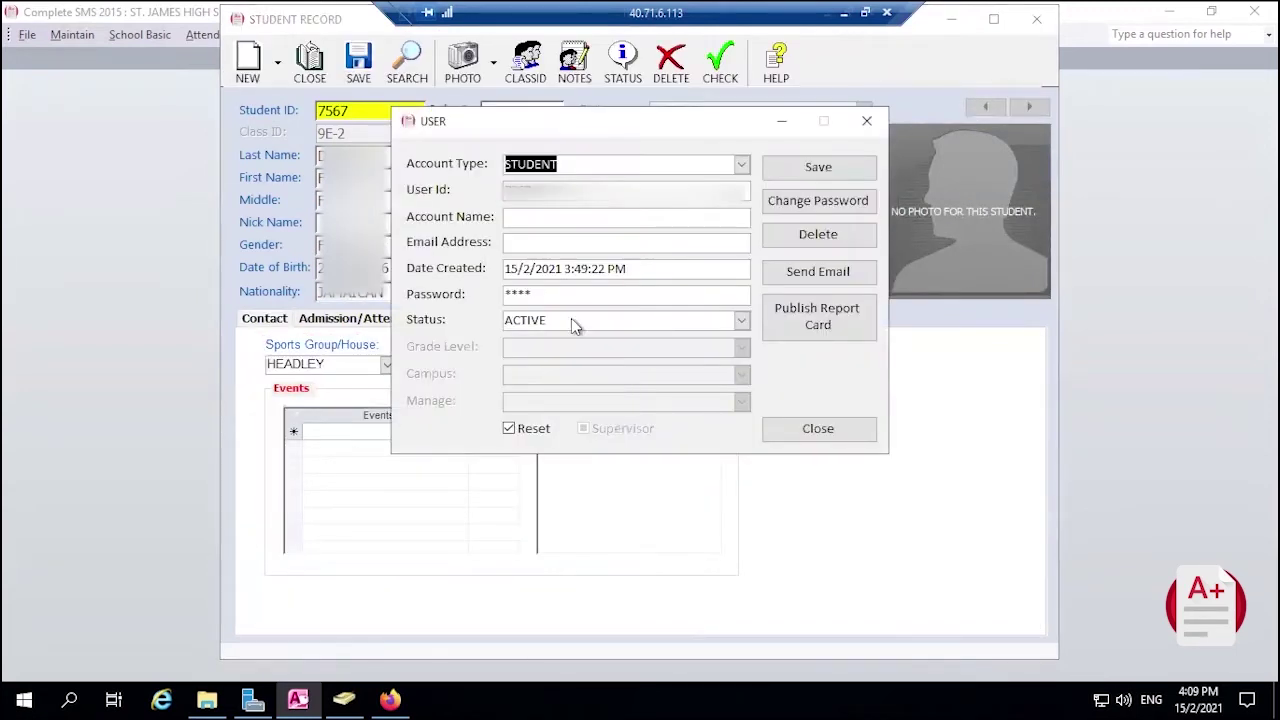
pyautogui.click(542, 243)
pyautogui.write('fgary')
pyautogui.press('BackSpace')
pyautogui.press('BackSpace')
pyautogui.press('BackSpace')
pyautogui.press('BackSpace')
pyautogui.press('Tab')
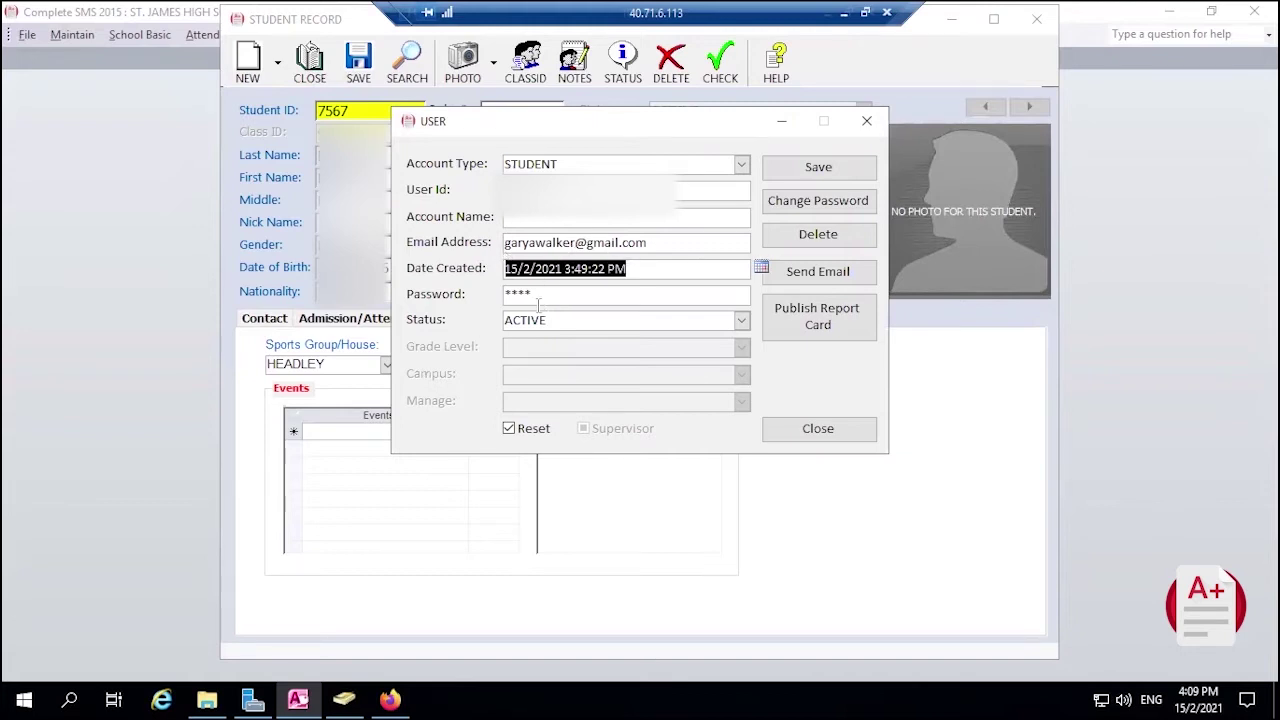
# Close the web access account and student record, saving the changes, and close the students list
pyautogui.click(708, 215)
pyautogui.click(866, 121)
pyautogui.click(310, 62)
pyautogui.click(677, 414)
pyautogui.click(988, 42)
pyautogui.click(275, 36)
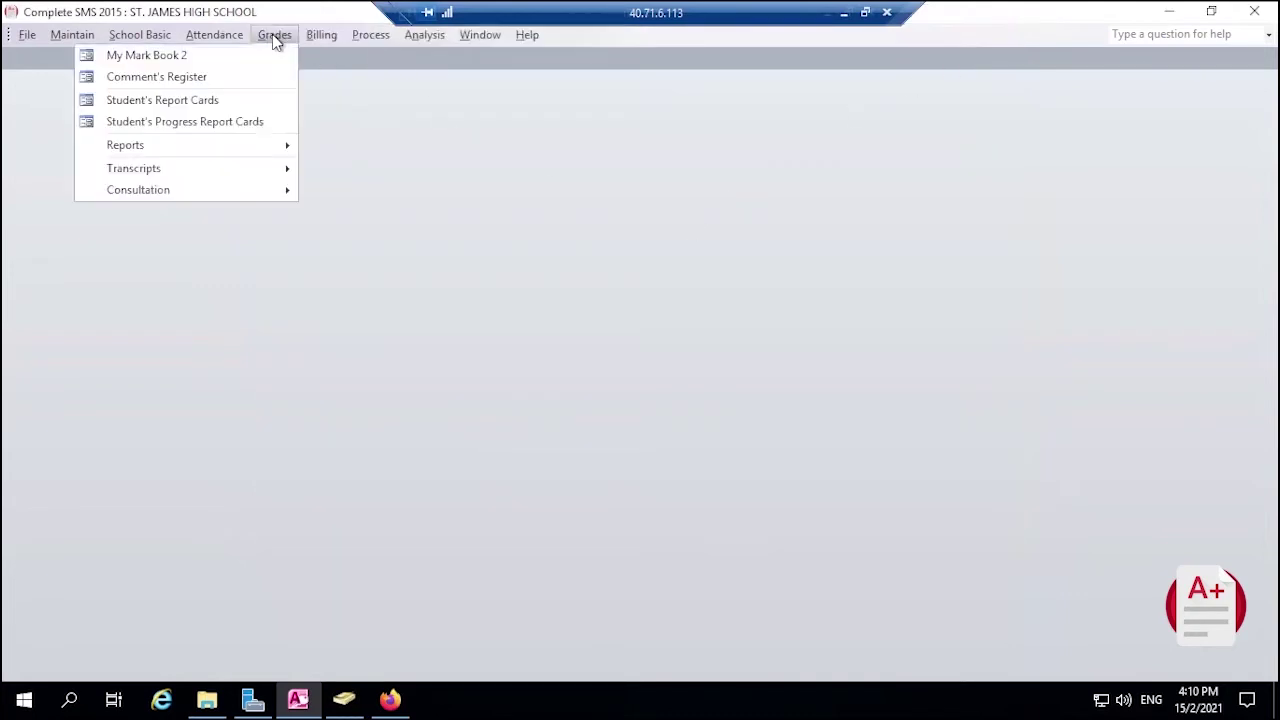
pyautogui.click(184, 102)
pyautogui.click(445, 212)
pyautogui.click(850, 211)
pyautogui.click(850, 211)
pyautogui.click(457, 243)
pyautogui.click(852, 243)
pyautogui.write('dixo,')
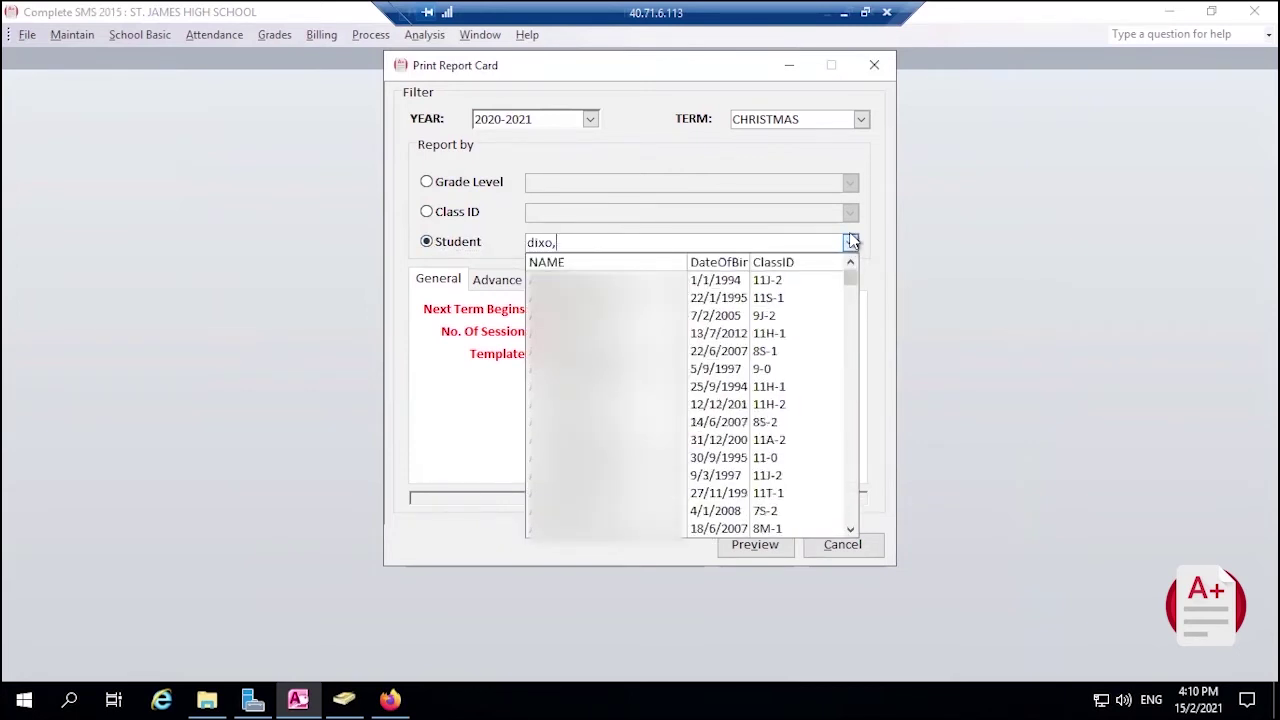
pyautogui.press('Return')
pyautogui.click(587, 424)
# Keep Send Email ticked, generate the report card and confirm both publishing prompts
pyautogui.click(585, 452)
pyautogui.click(570, 452)
pyautogui.click(753, 553)
pyautogui.click(708, 453)
pyautogui.click(698, 428)
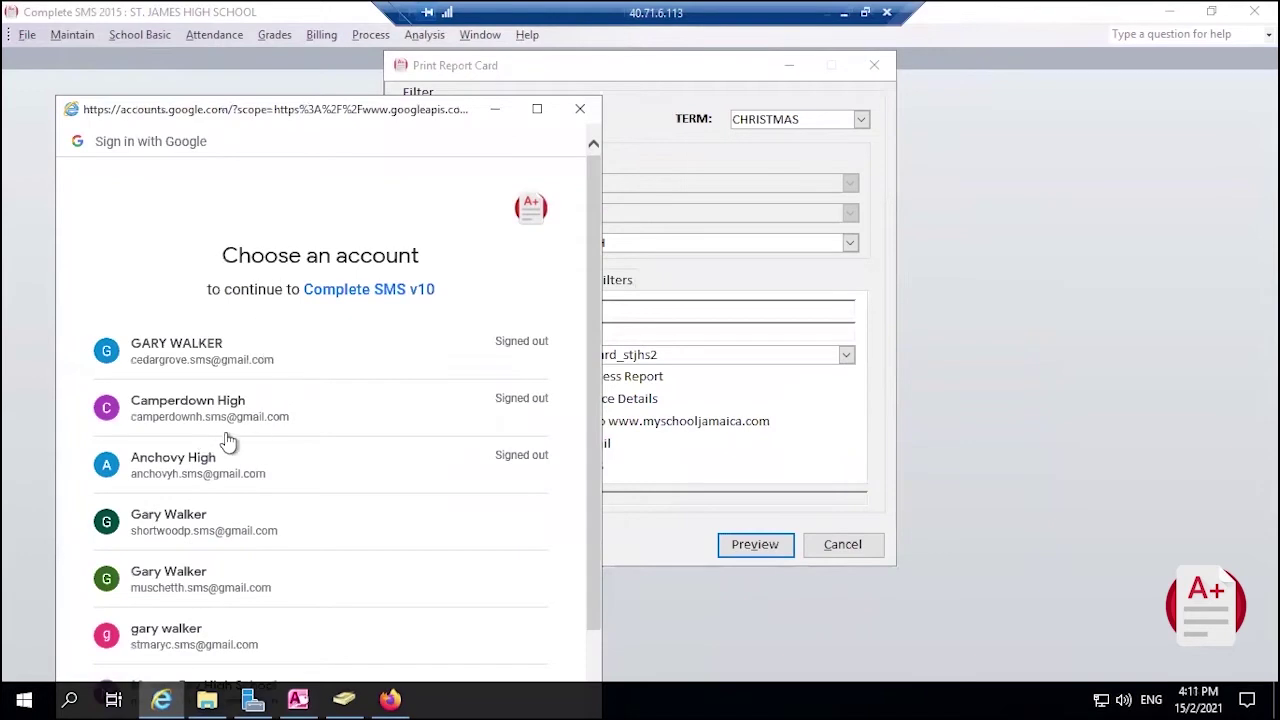
# Sign in with the school's Google account and allow Complete SMS v10 access
pyautogui.scroll(-2, 226, 606)
pyautogui.click(170, 604)
pyautogui.click(118, 449)
pyautogui.click(141, 588)
pyautogui.scroll(-1, 330, 440)
pyautogui.moveTo(362, 112); pyautogui.dragTo(392, 68)
pyautogui.click(536, 656)
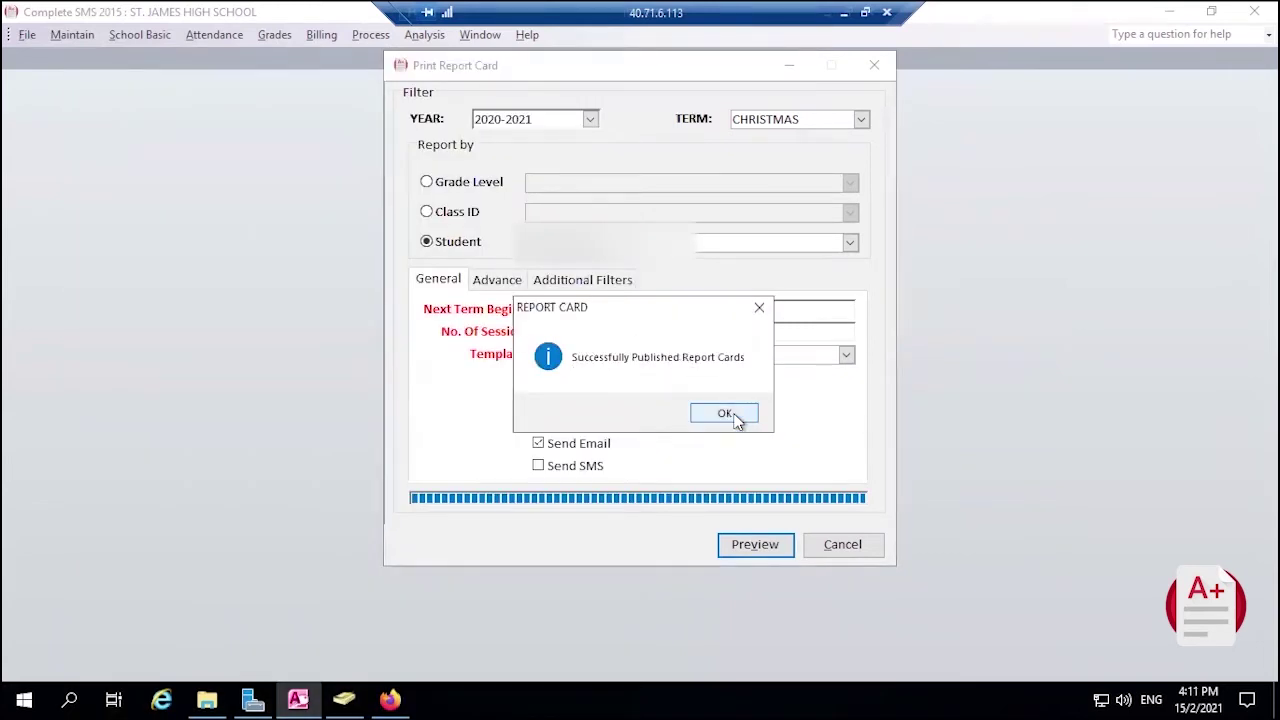
# Acknowledge the publishing success message and close the Print Report Card settings
pyautogui.click(727, 414)
pyautogui.click(842, 544)
pyautogui.moveTo(393, 693)
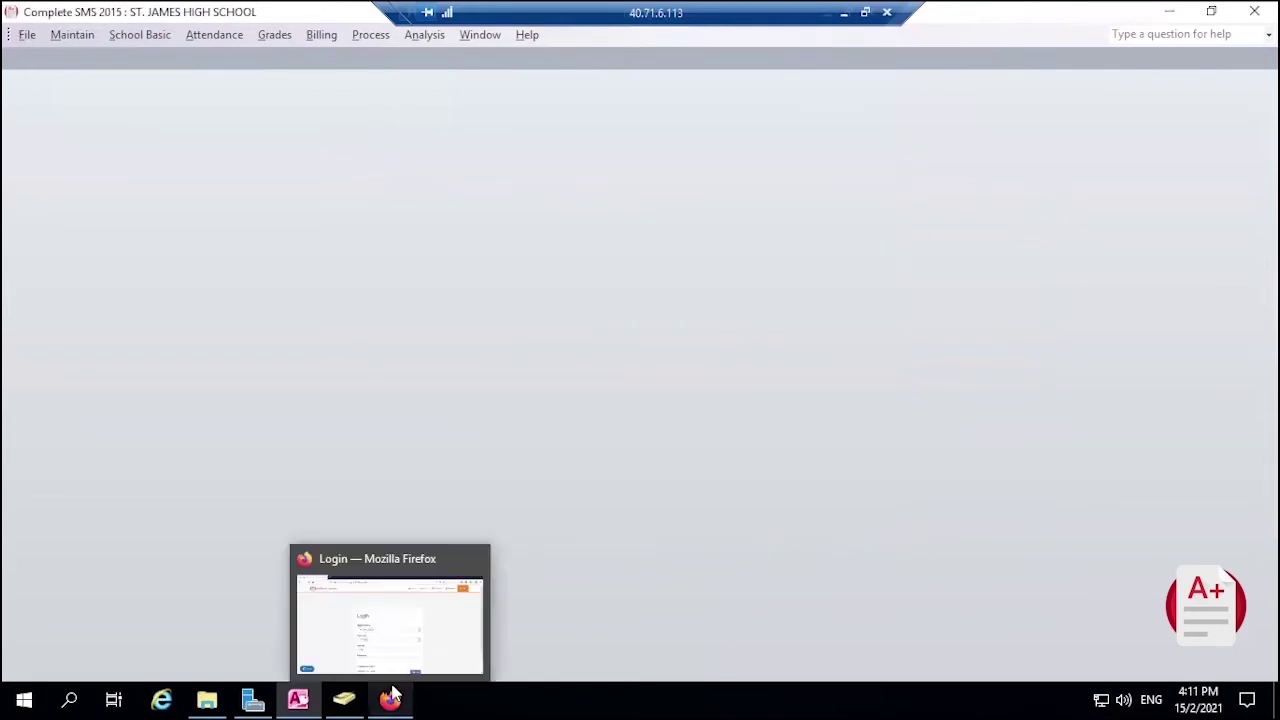
# Log in to the MySchool Jamaica portal for St. James High with the student's credentials
pyautogui.click(390, 612)
pyautogui.scroll(-2, 574, 386)
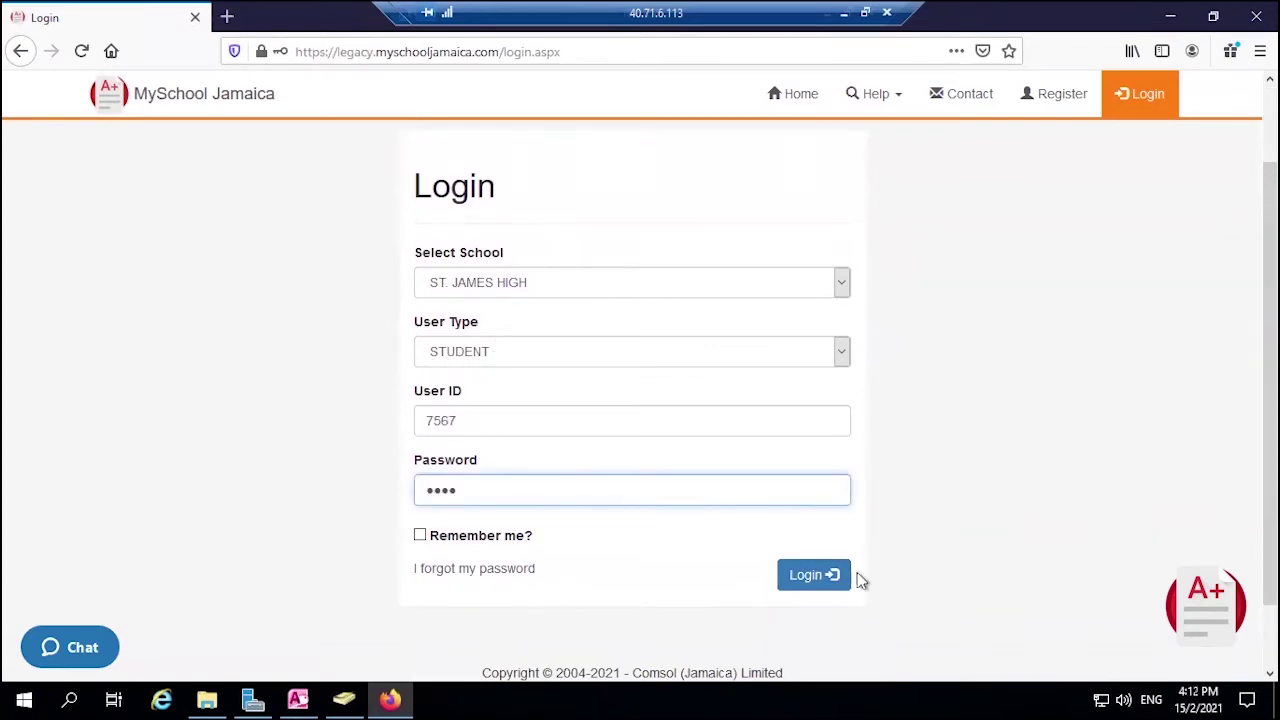
pyautogui.click(833, 577)
pyautogui.scroll(-1, 415, 428)
pyautogui.scroll(-2, 415, 428)
pyautogui.scroll(-1, 405, 357)
pyautogui.scroll(-3, 506, 311)
pyautogui.scroll(-5, 513, 383)
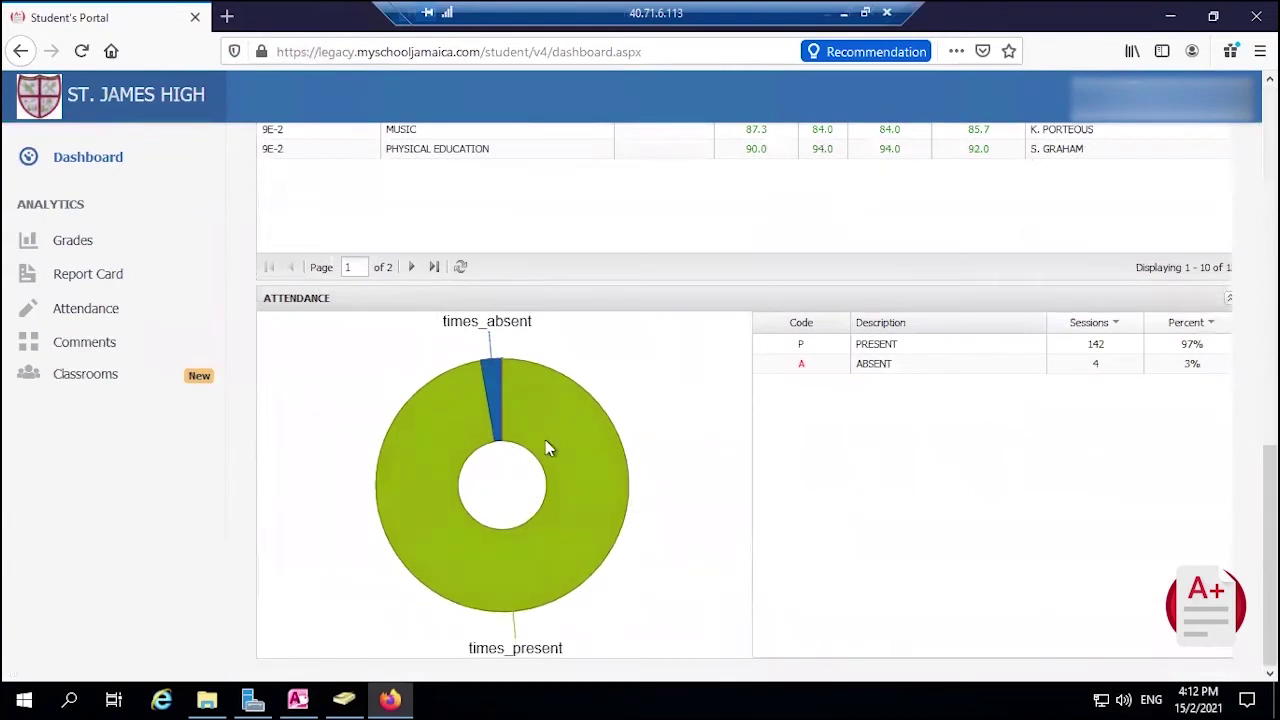
pyautogui.scroll(5, 574, 457)
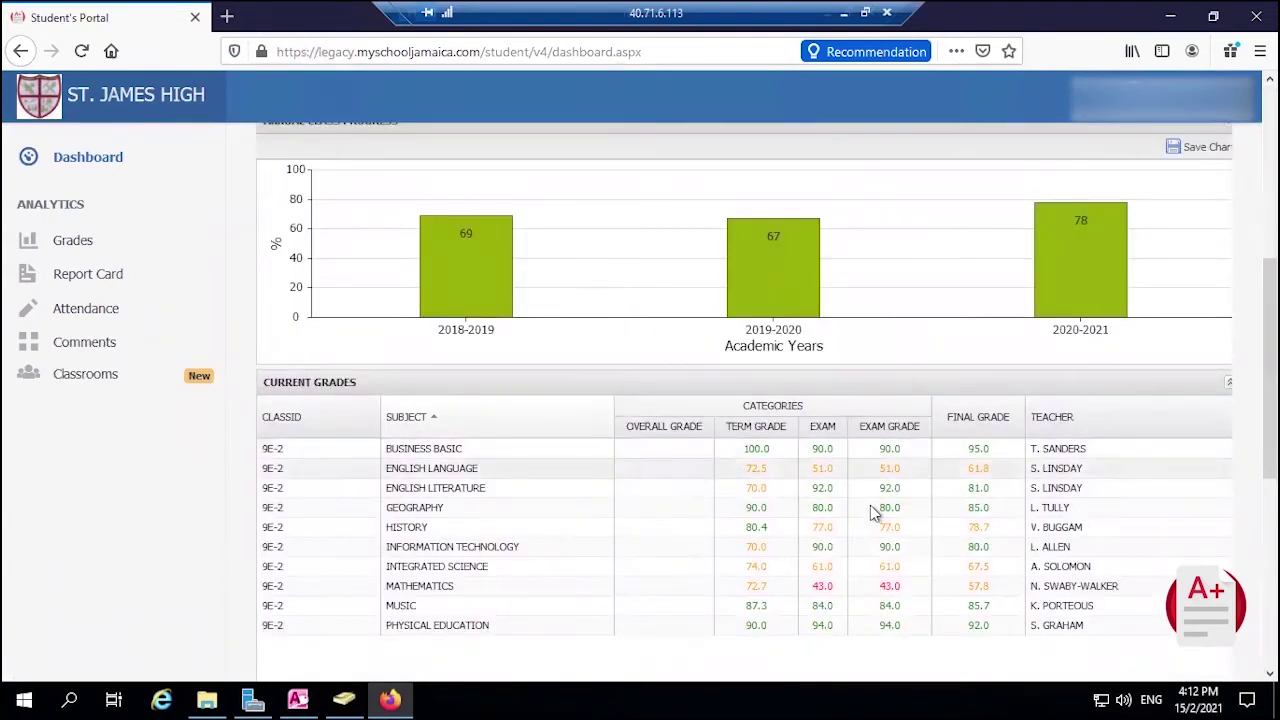
# Open the Report Card page from the sidebar and scroll through the PDF
pyautogui.click(89, 282)
pyautogui.scroll(-3, 836, 434)
pyautogui.scroll(2, 960, 515)
# Review the attendance table, then show the Comments for class 7S-2
pyautogui.click(80, 310)
pyautogui.scroll(-5, 872, 525)
pyautogui.scroll(-3, 935, 497)
pyautogui.scroll(8, 543, 510)
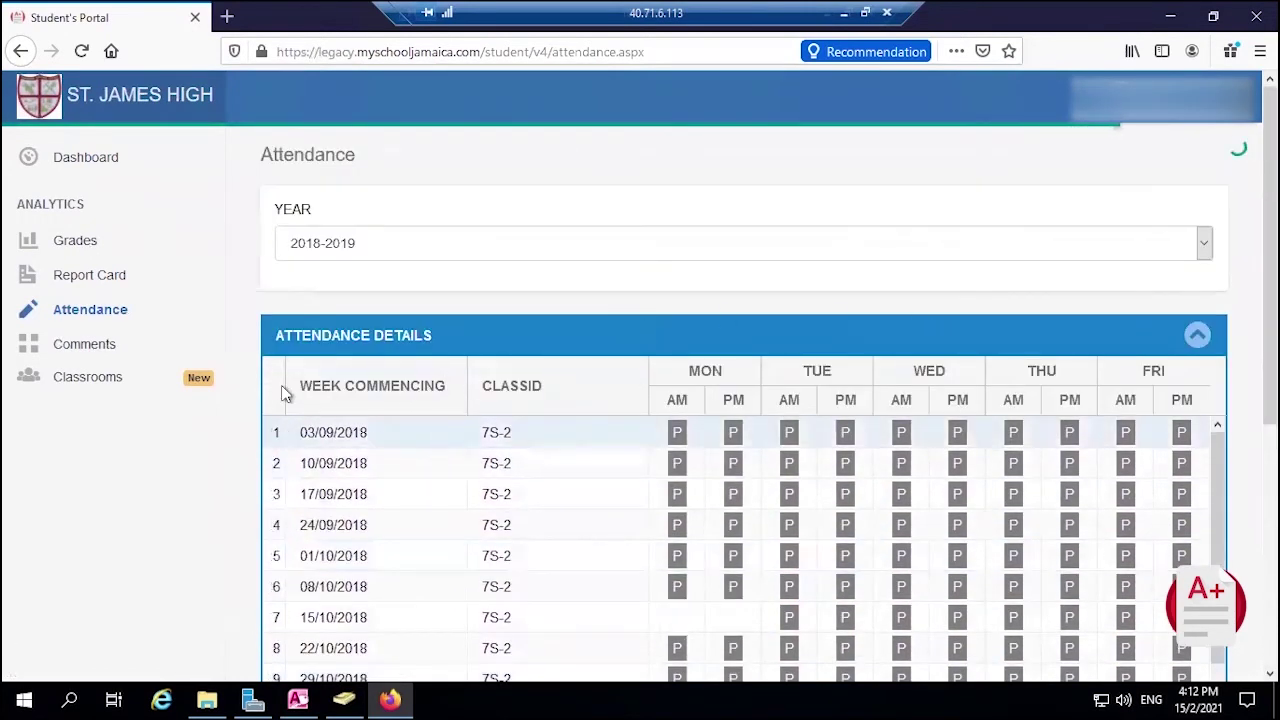
pyautogui.click(64, 352)
pyautogui.click(466, 212)
# Open the Grades page and look over the class 8S-2 grades
pyautogui.click(76, 247)
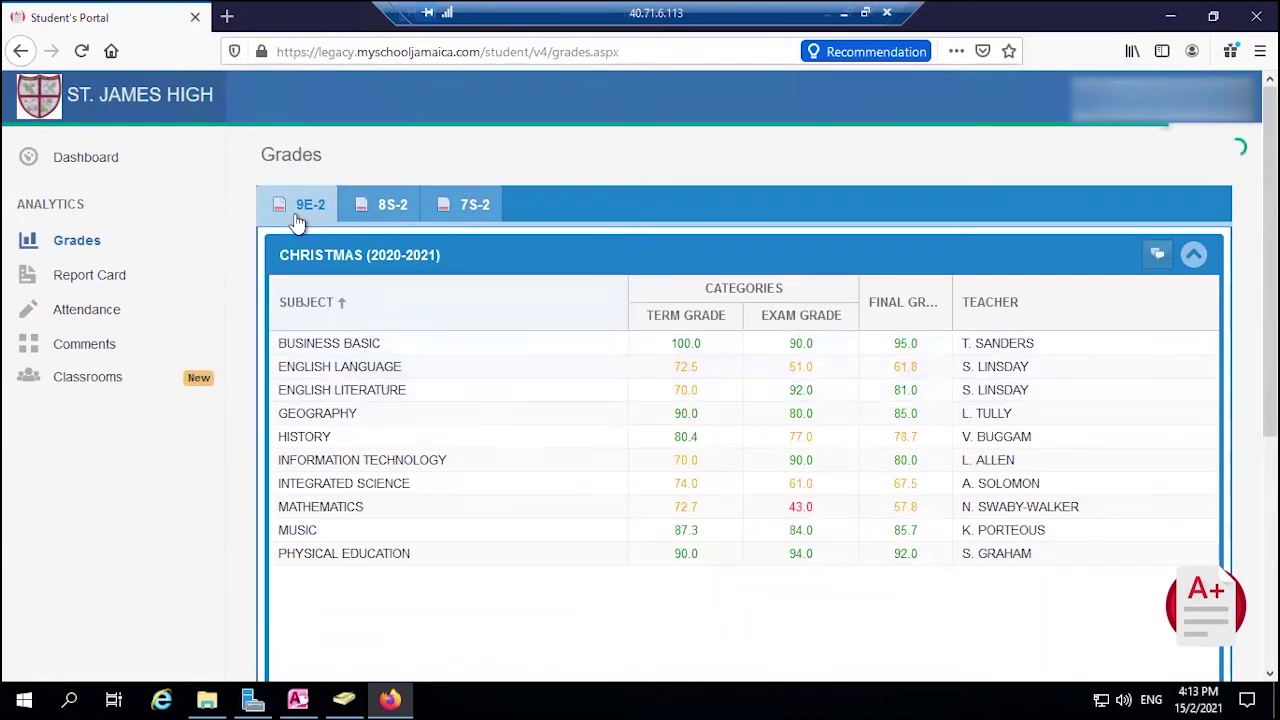
pyautogui.click(405, 205)
pyautogui.scroll(-5, 1078, 424)
pyautogui.scroll(5, 620, 430)
# Switch to class 7S-2 and collapse the Christmas 2018-2019 panel to view Easter grades
pyautogui.click(450, 206)
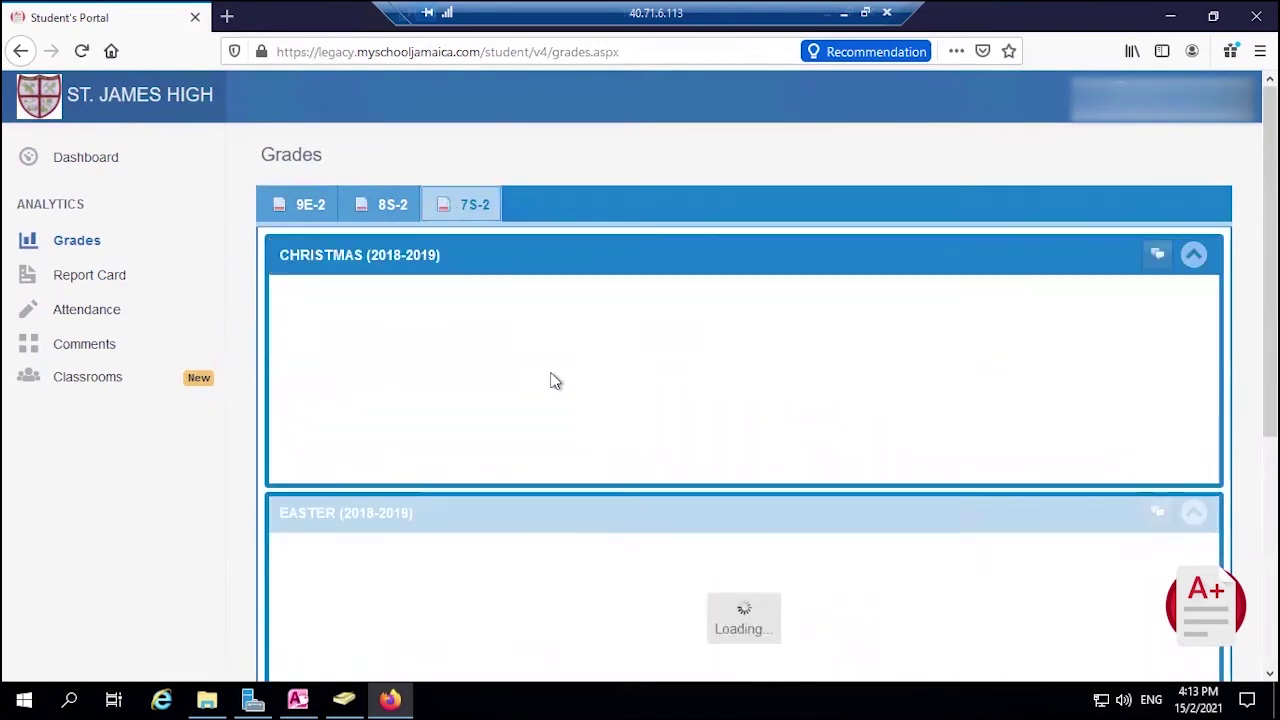
pyautogui.scroll(-3, 713, 503)
pyautogui.scroll(-1, 823, 542)
pyautogui.scroll(-3, 1114, 560)
pyautogui.scroll(5, 583, 474)
pyautogui.click(1193, 254)
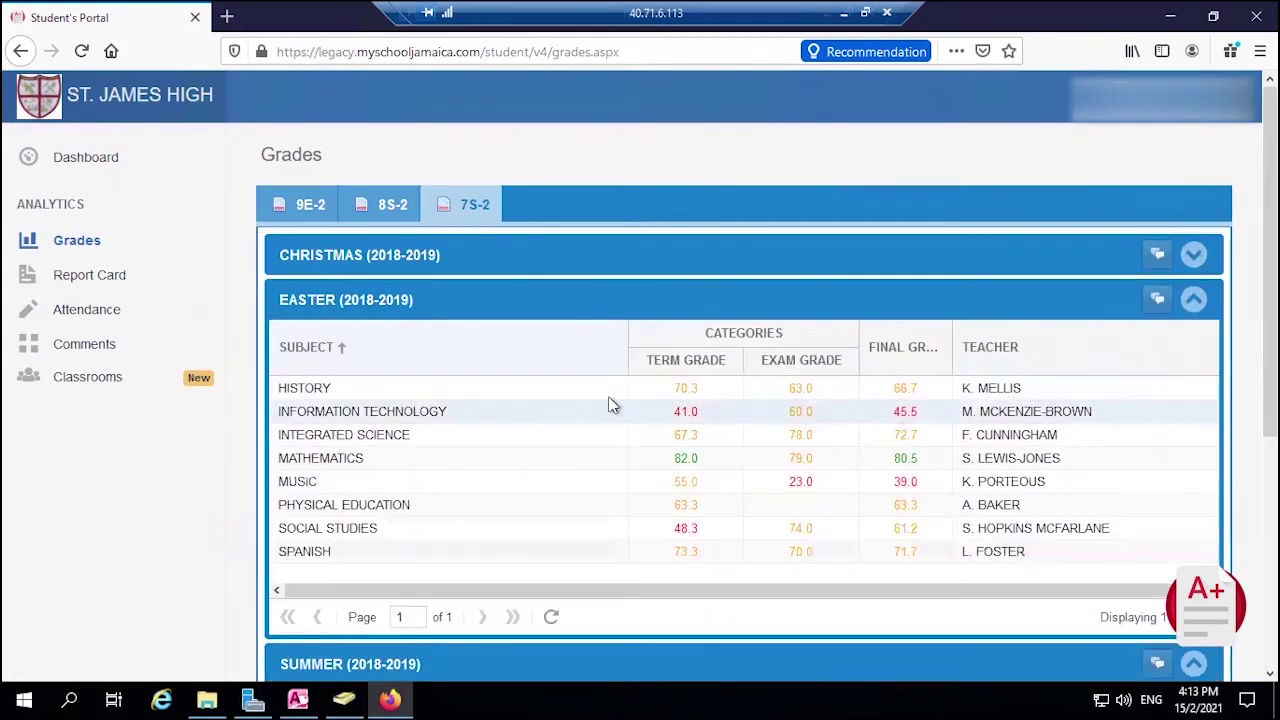
pyautogui.scroll(-2, 547, 437)
pyautogui.scroll(-3, 547, 437)
pyautogui.scroll(5, 672, 442)
# Switch back to Complete SMS 2015 and open the Maintain menu
pyautogui.click(298, 699)
pyautogui.click(80, 38)
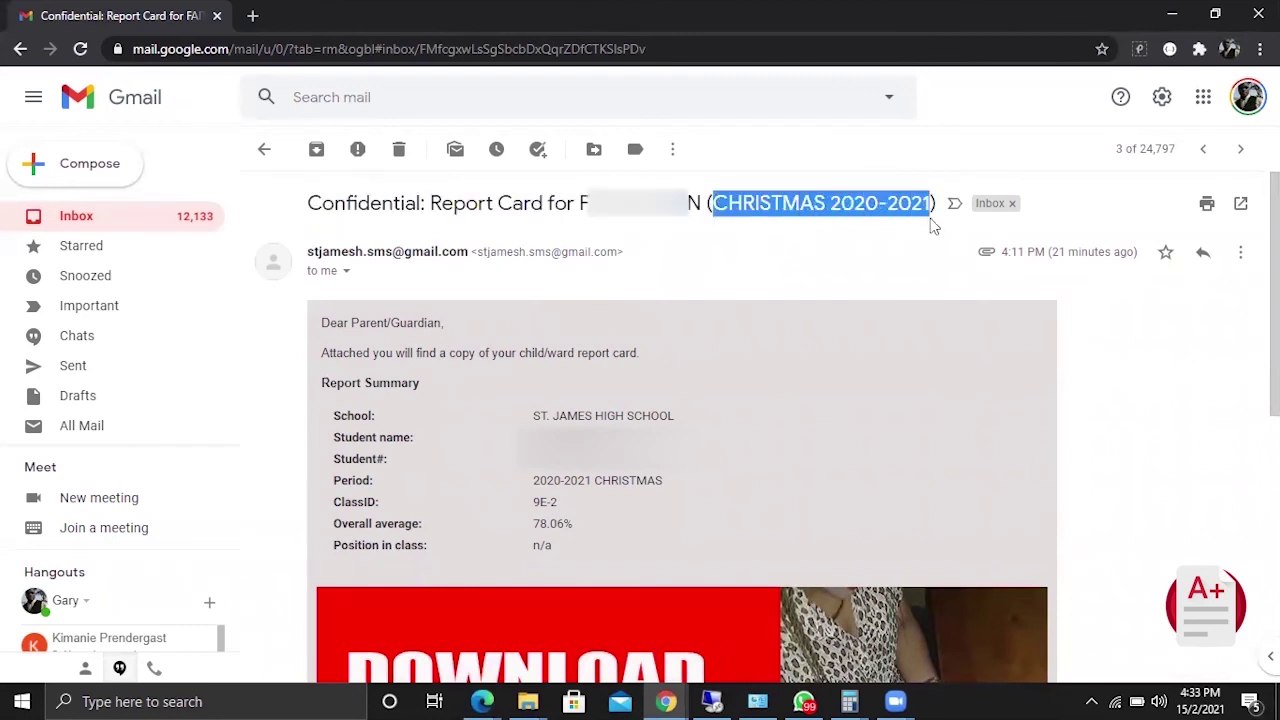
# Scroll through the 'Confidential: Report Card' e-mail for Christmas 2020-2021, class 9E-2
pyautogui.scroll(-1, 806, 300)
pyautogui.scroll(-3, 533, 432)
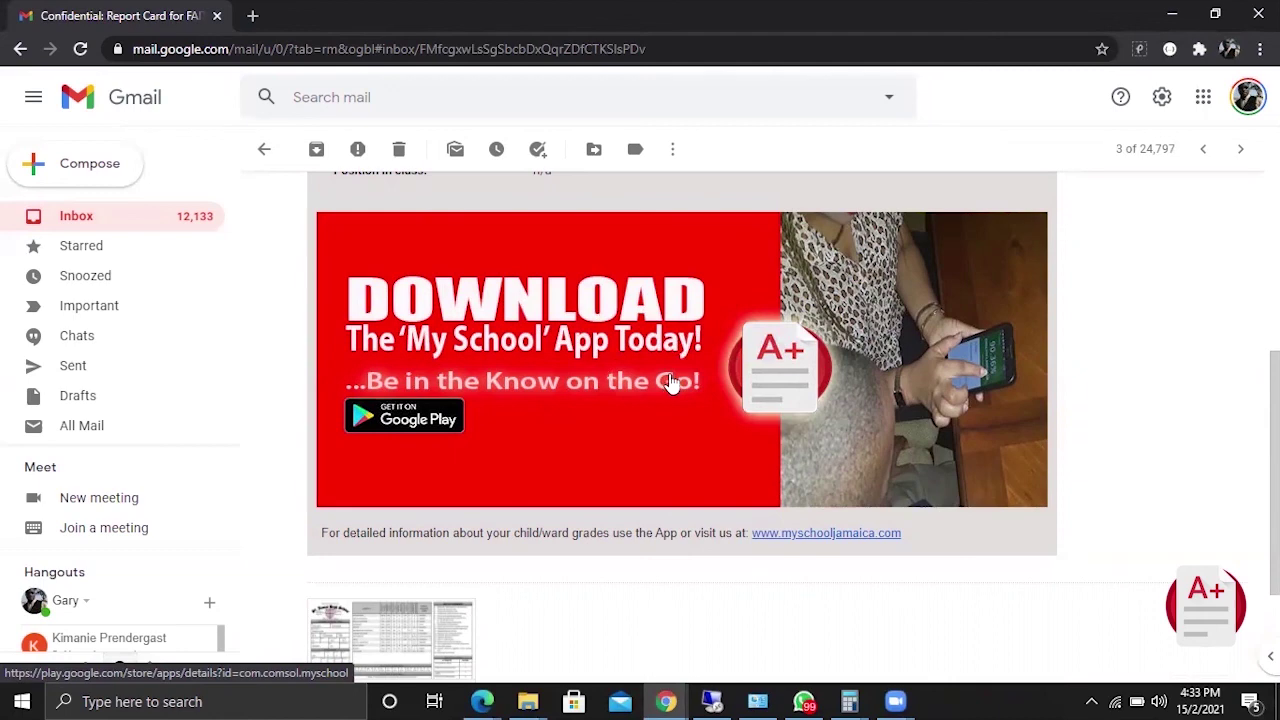
pyautogui.scroll(-1, 586, 466)
pyautogui.click(405, 540)
pyautogui.press('Escape')
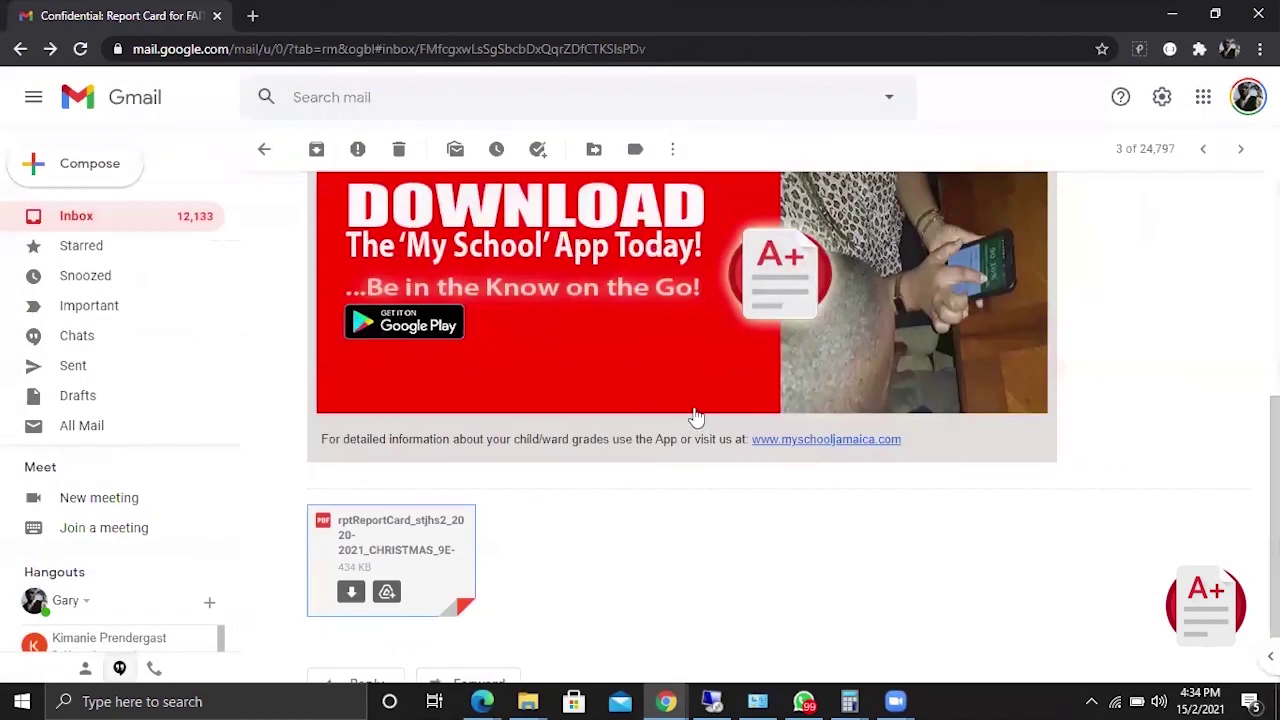